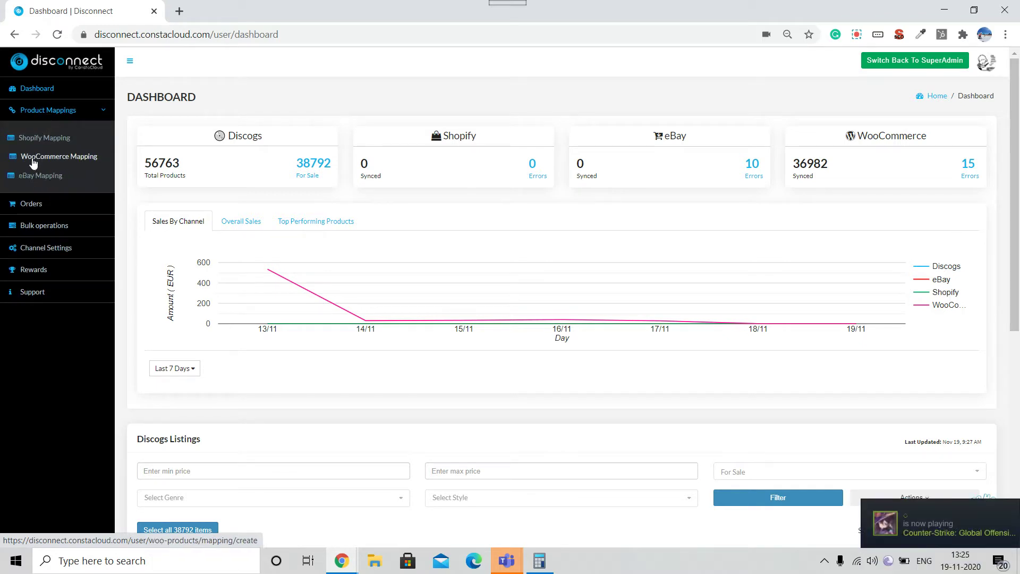
Open the category mapping of the WooCommerce product mapping
left_click(33, 162)
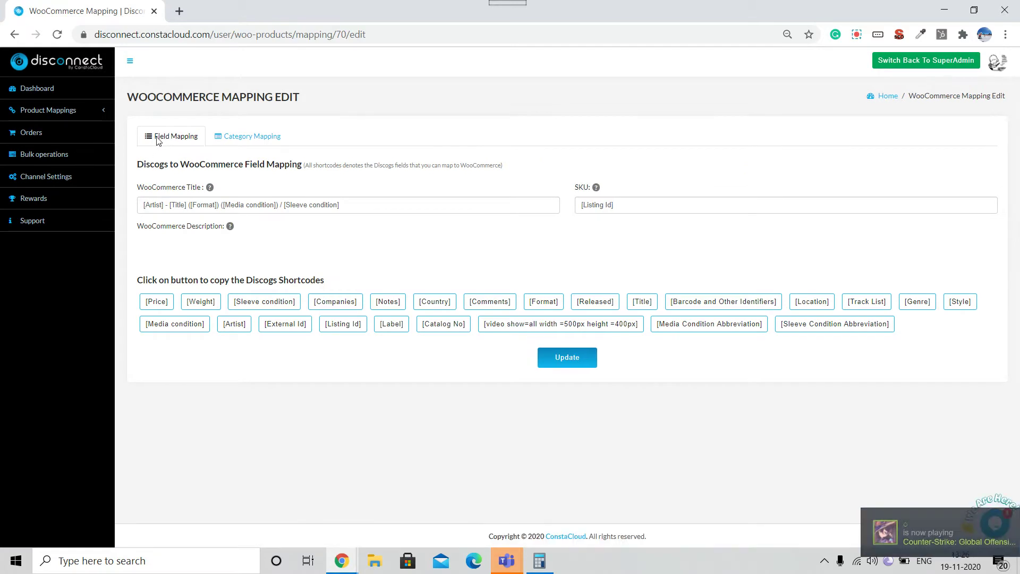
left_click(246, 138)
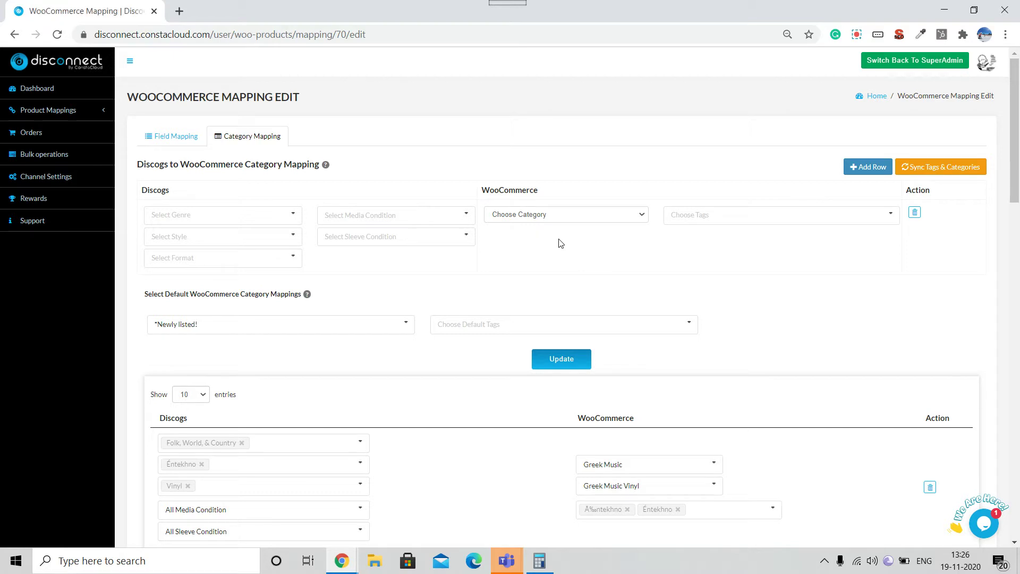
View the WooCommerce categories and tags that can be chosen for the blank mapping row
left_click(518, 218)
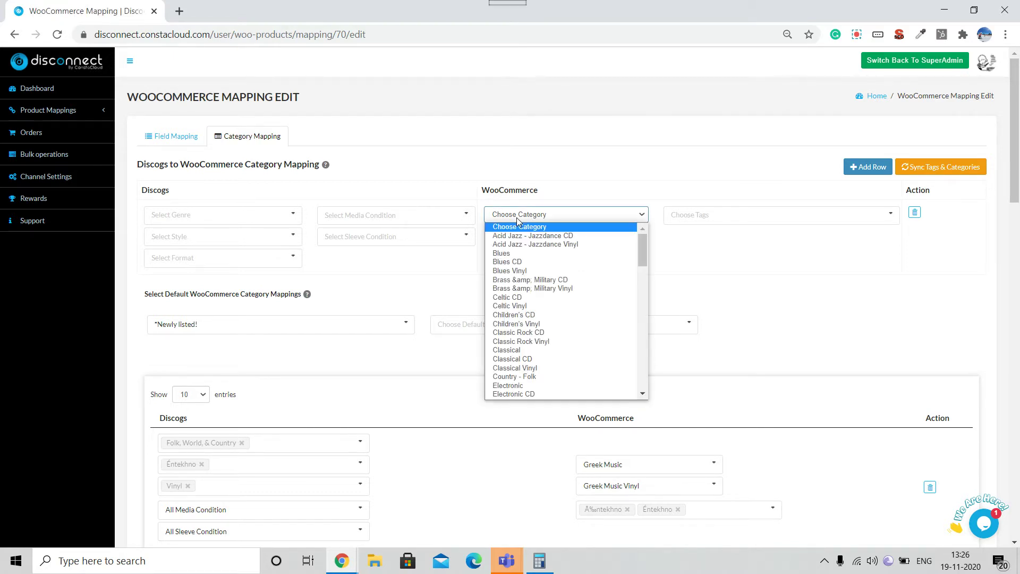
left_click(709, 221)
left_click(706, 230)
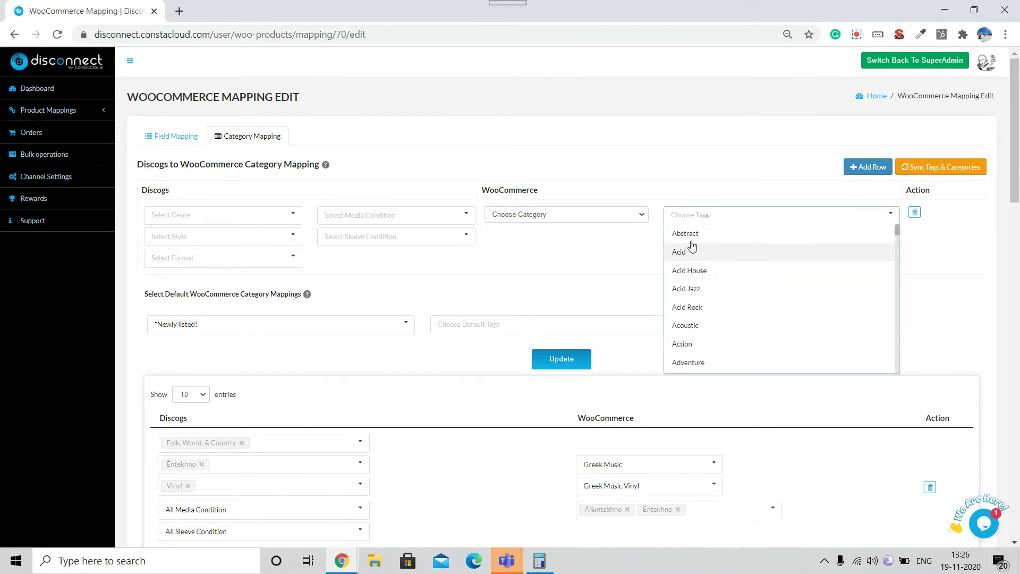
left_click(815, 169)
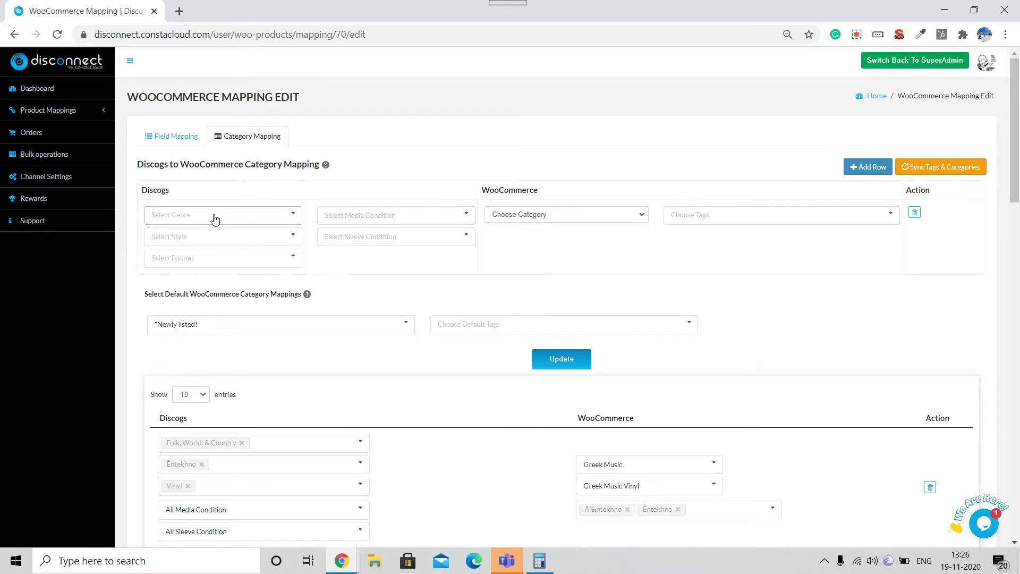
Set the Discogs genre to Rock and the style to Acid Rock in the blank mapping row
left_click(179, 219)
scroll(205, 276, "down", 3)
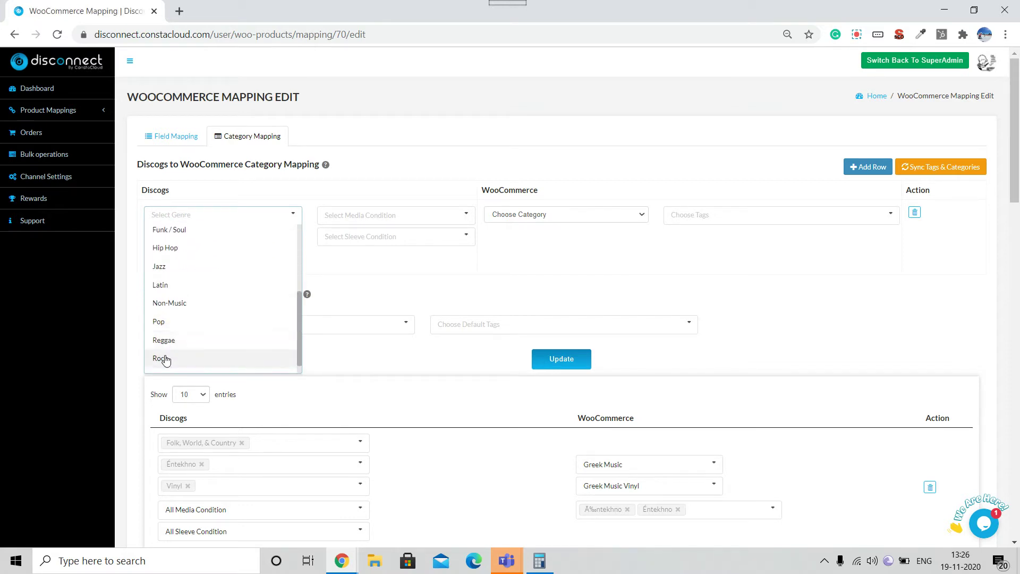
left_click(163, 359)
left_click(372, 301)
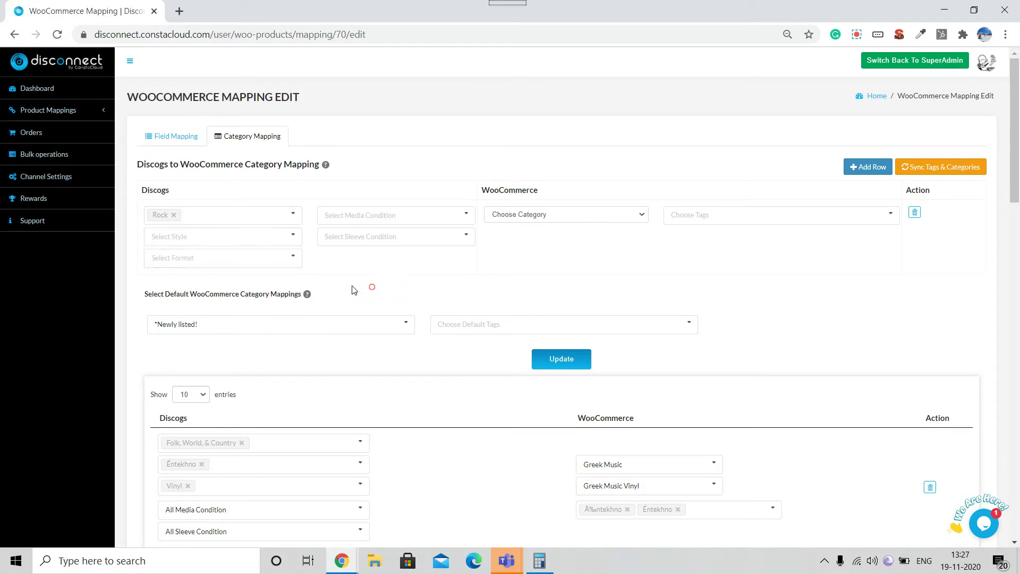
left_click(187, 234)
scroll(162, 310, "down", 2)
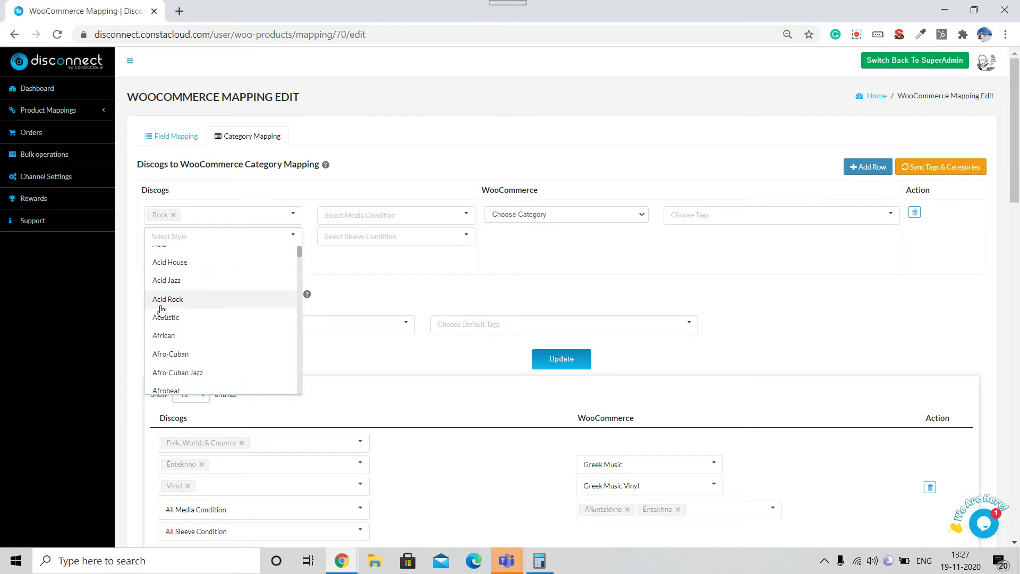
left_click(186, 296)
left_click(371, 264)
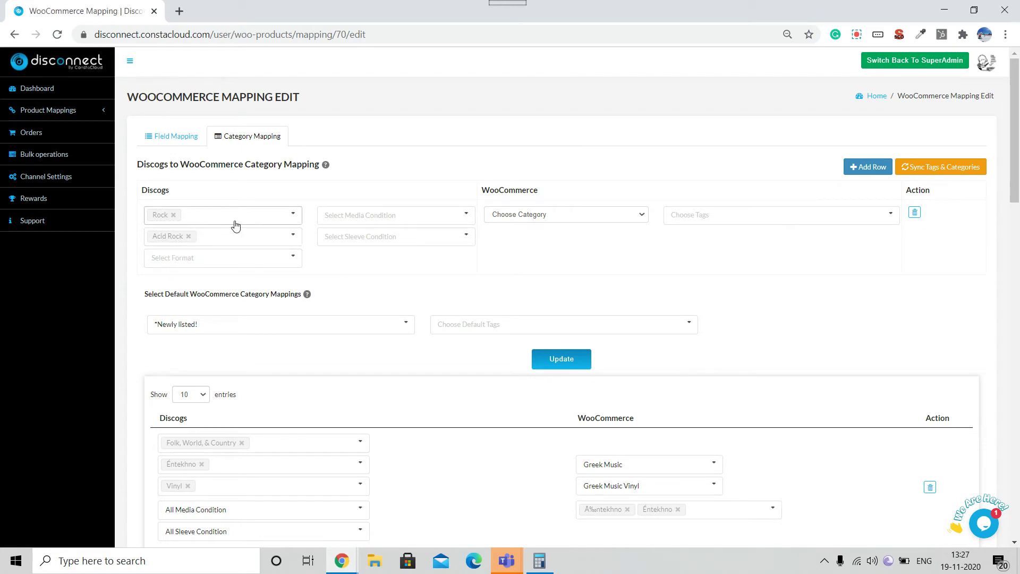
Select Vinyl and CD as the Discogs formats for the Rock mapping row
left_click(205, 258)
left_click(162, 295)
scroll(202, 310, "down", 3)
left_click(162, 295)
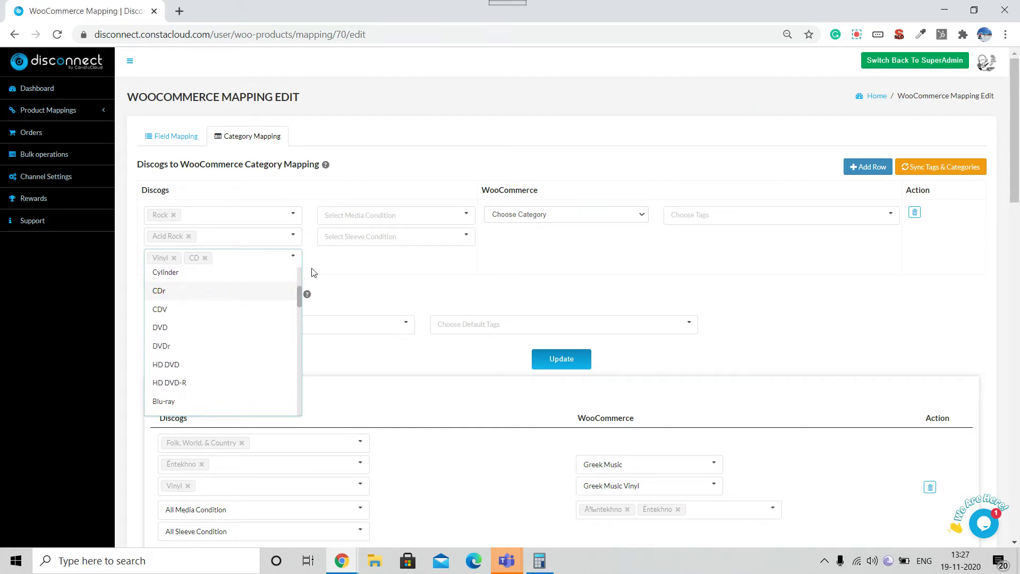
left_click(311, 272)
Set both the media condition and the sleeve condition of the Rock mapping row to Mint (M)
left_click(348, 215)
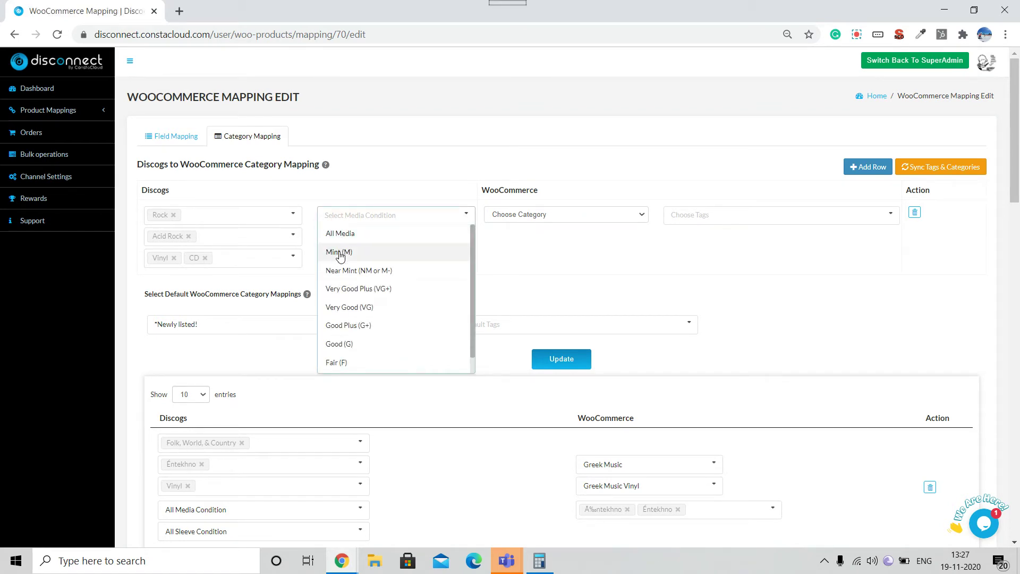
left_click(339, 252)
left_click(342, 236)
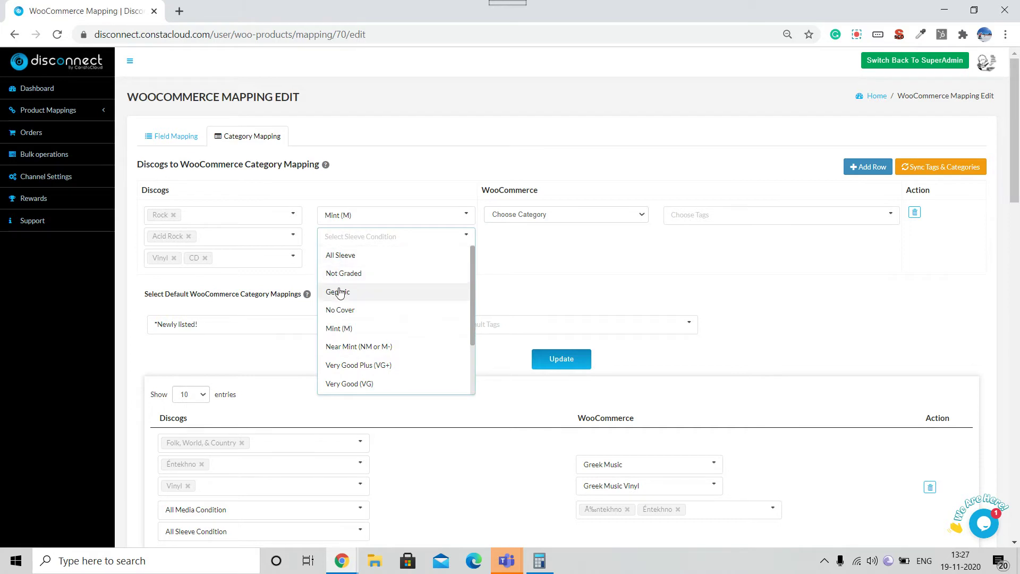
left_click(340, 329)
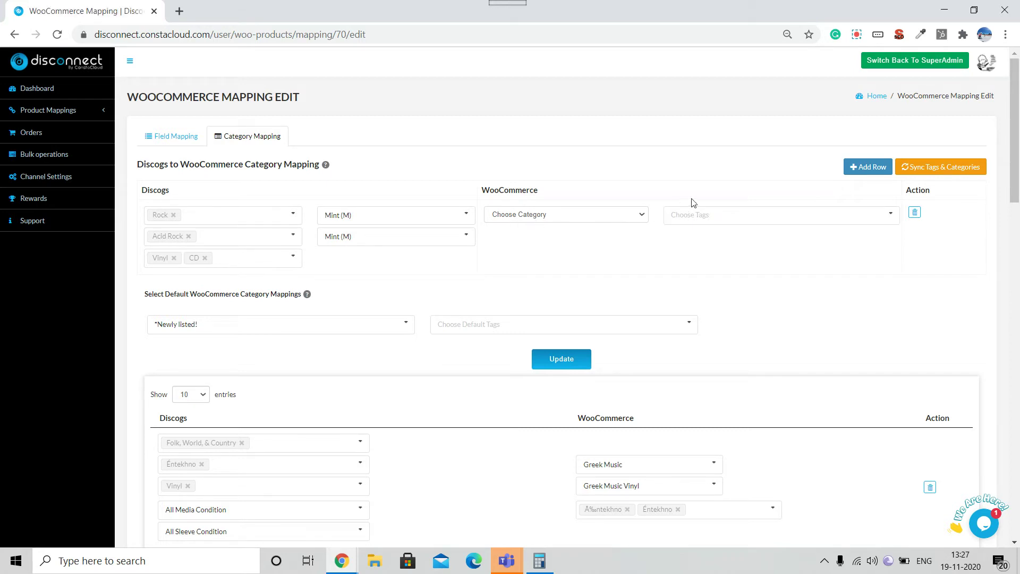
Choose Rock as the WooCommerce category of the mapping row and view its level-1 subcategories
left_click(534, 218)
scroll(557, 321, "down", 3)
scroll(558, 321, "down", 3)
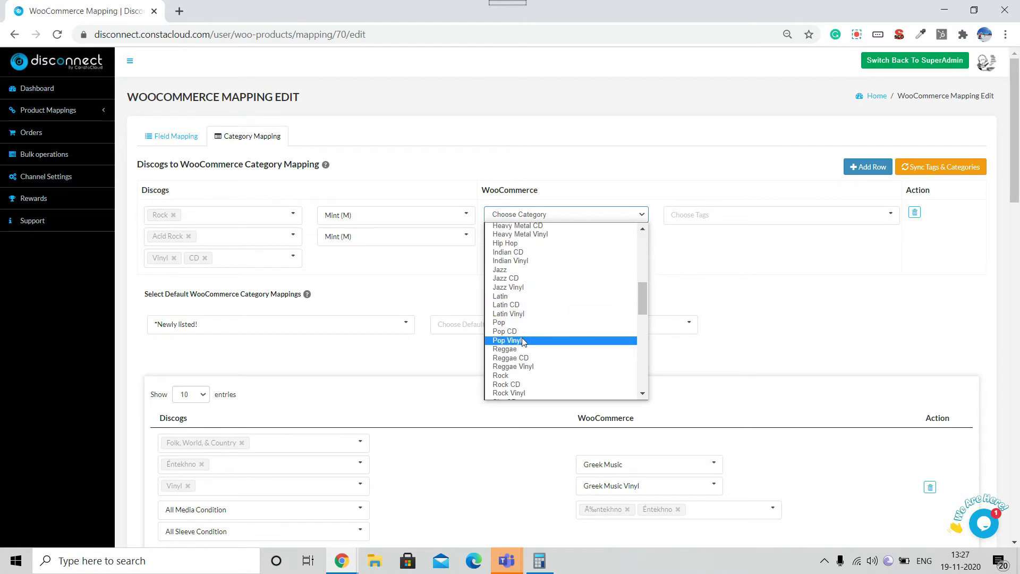
left_click(514, 376)
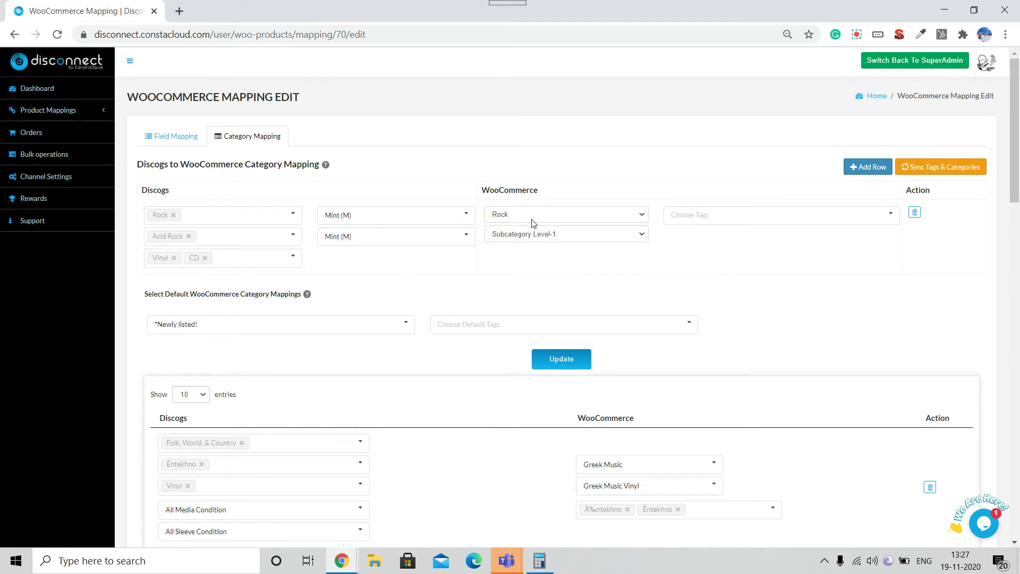
left_click(558, 234)
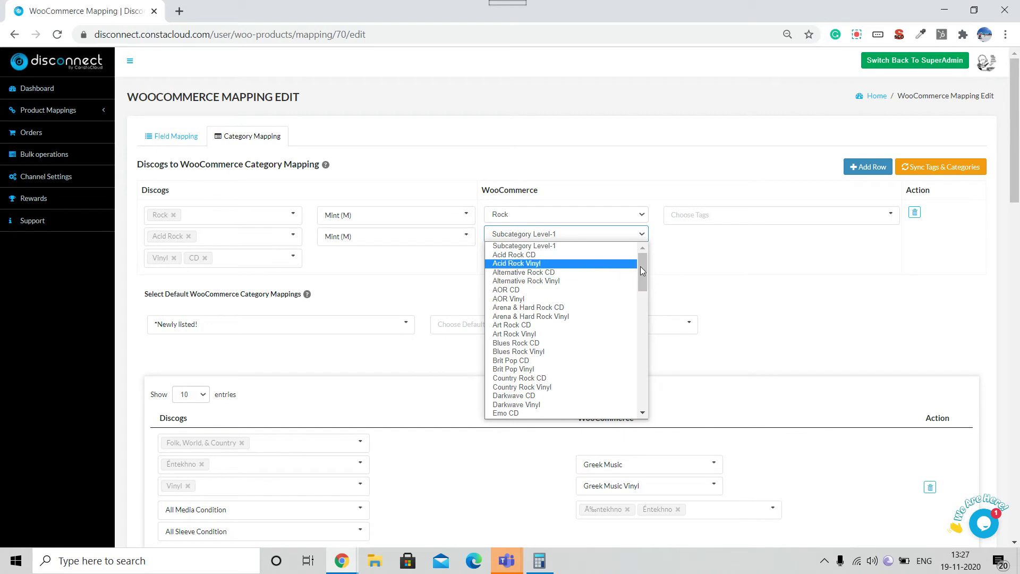
left_click(682, 267)
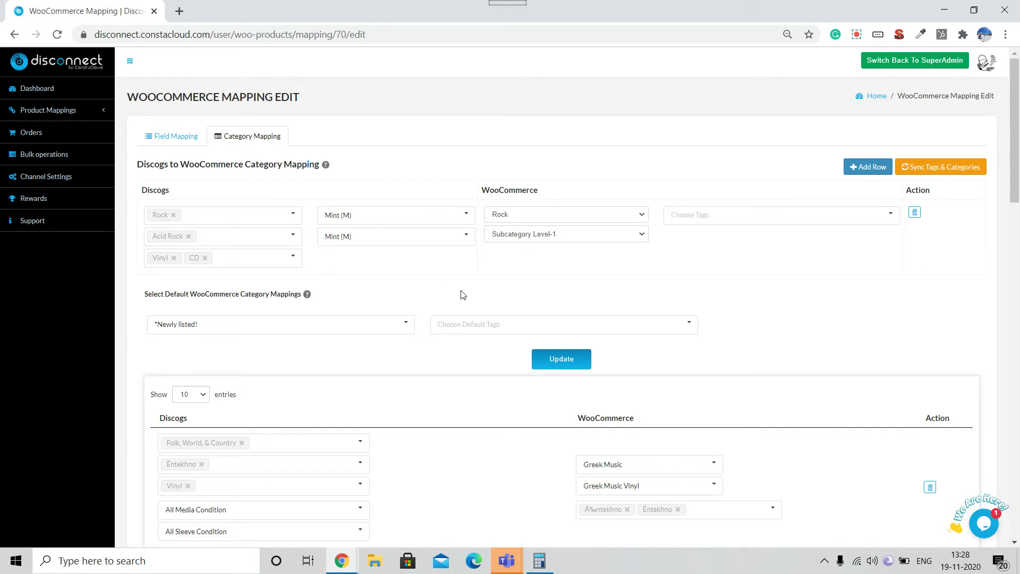
Examine the saved Discogs-to-WooCommerce category mappings on the first page of the list, down to its last entry
scroll(278, 286, "down", 3)
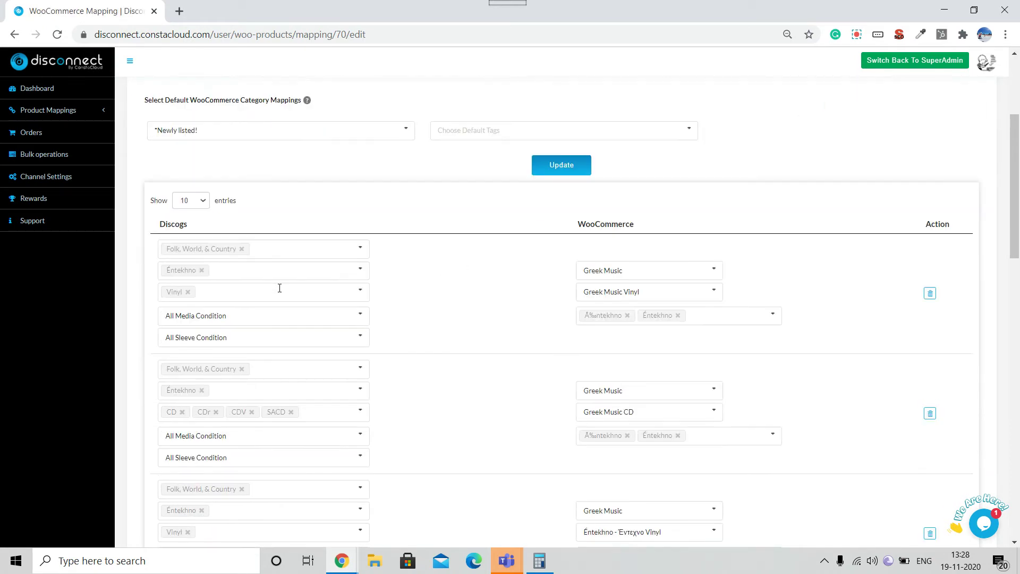
scroll(257, 221, "down", 1)
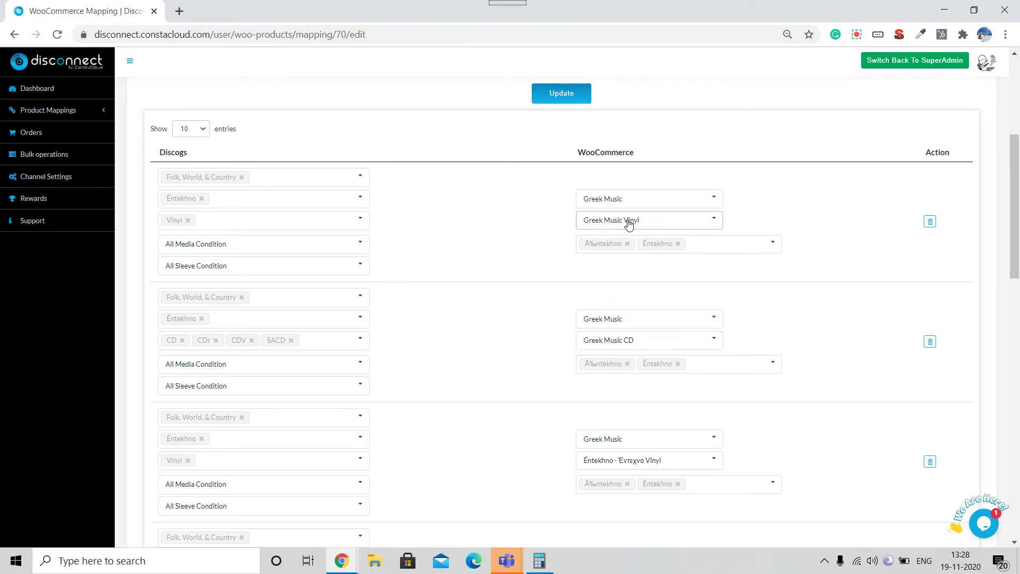
scroll(534, 273, "down", 7)
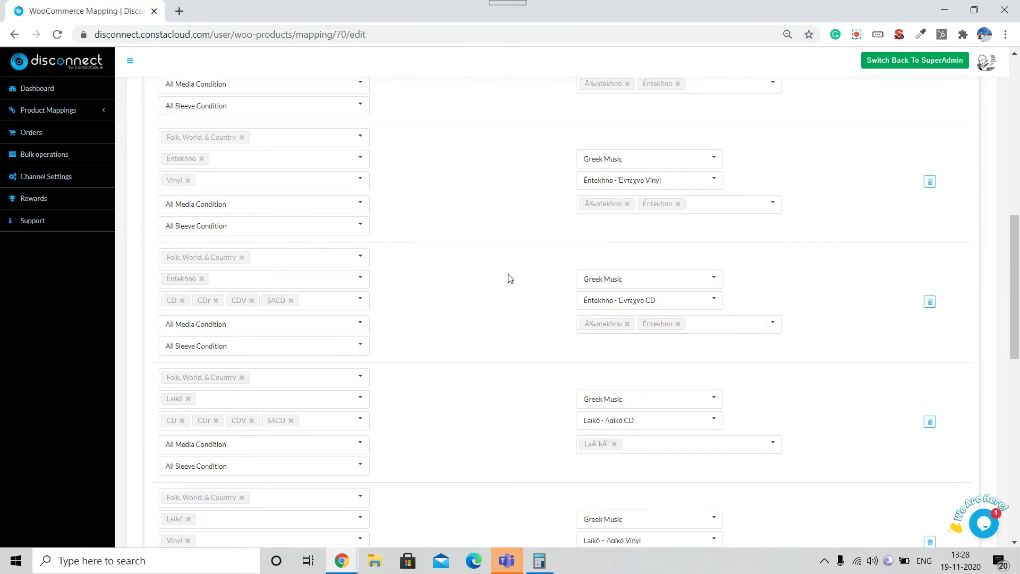
scroll(497, 272, "down", 4)
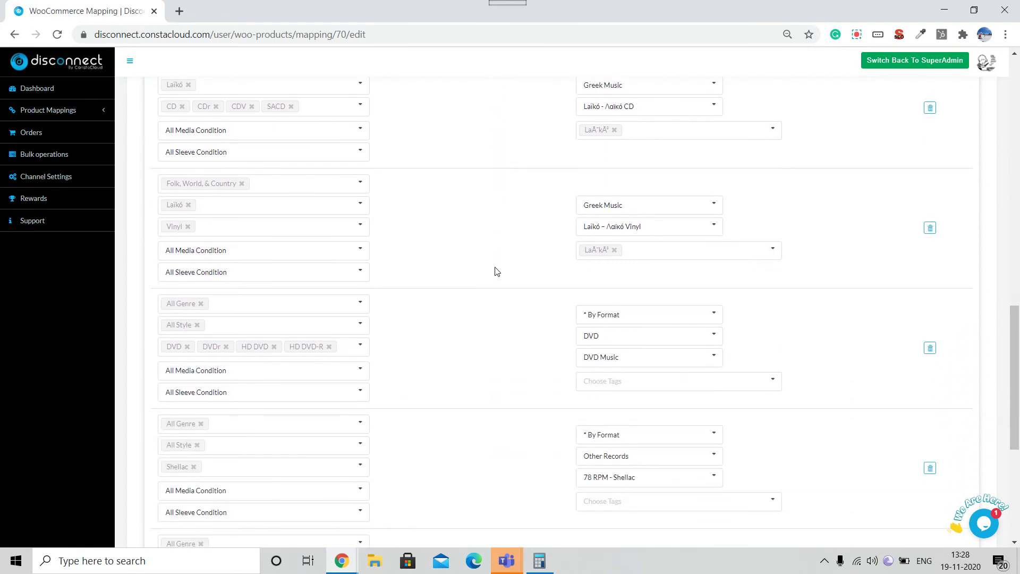
scroll(497, 272, "down", 3)
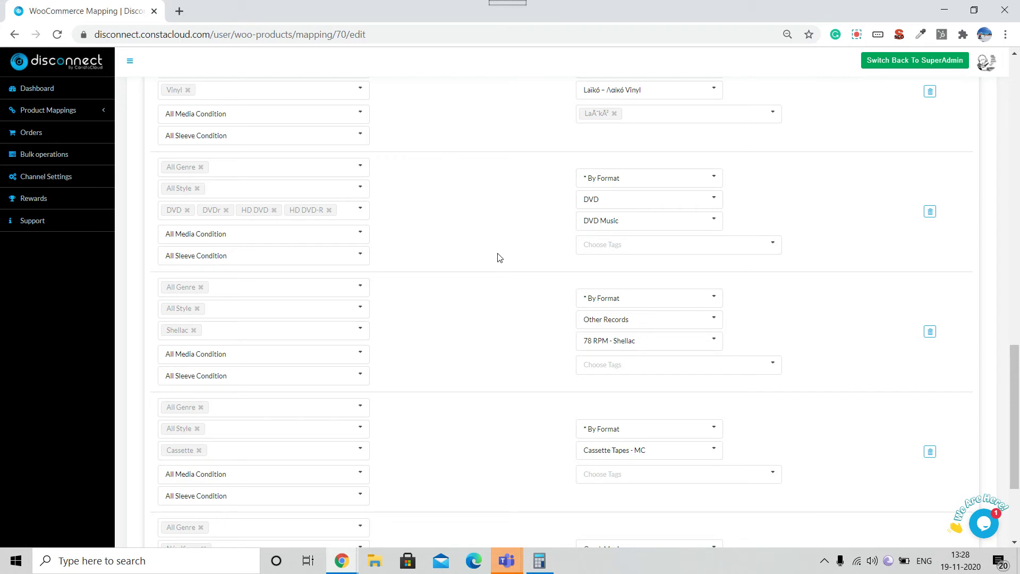
left_click_drag(1015, 352, 1016, 62)
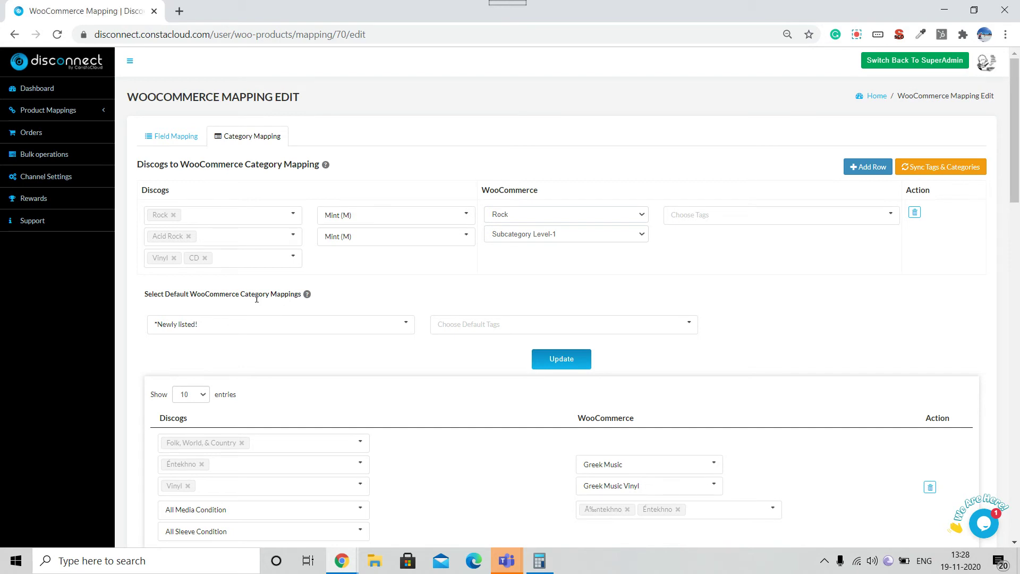
scroll(243, 307, "down", 6)
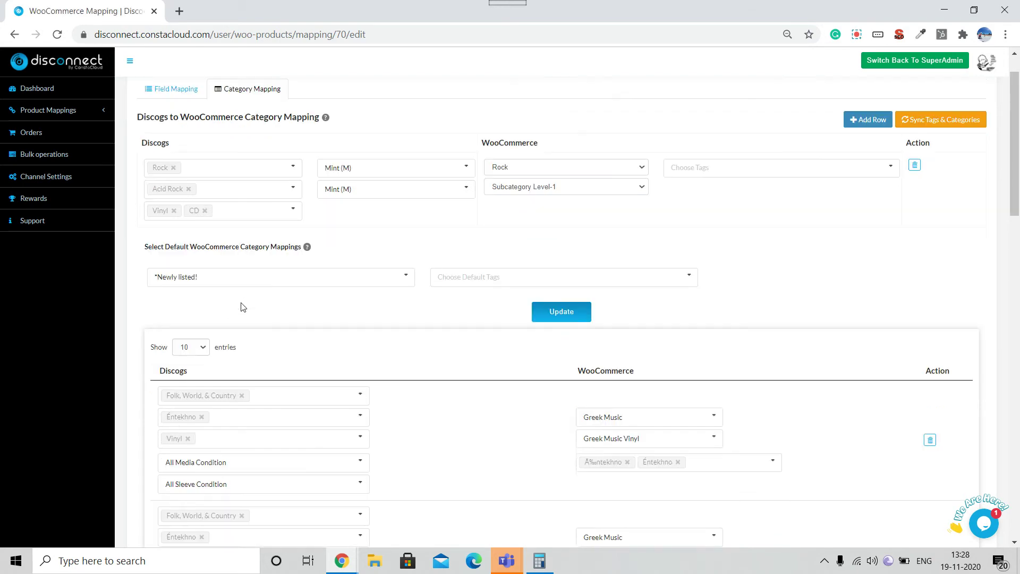
scroll(227, 186, "down", 3)
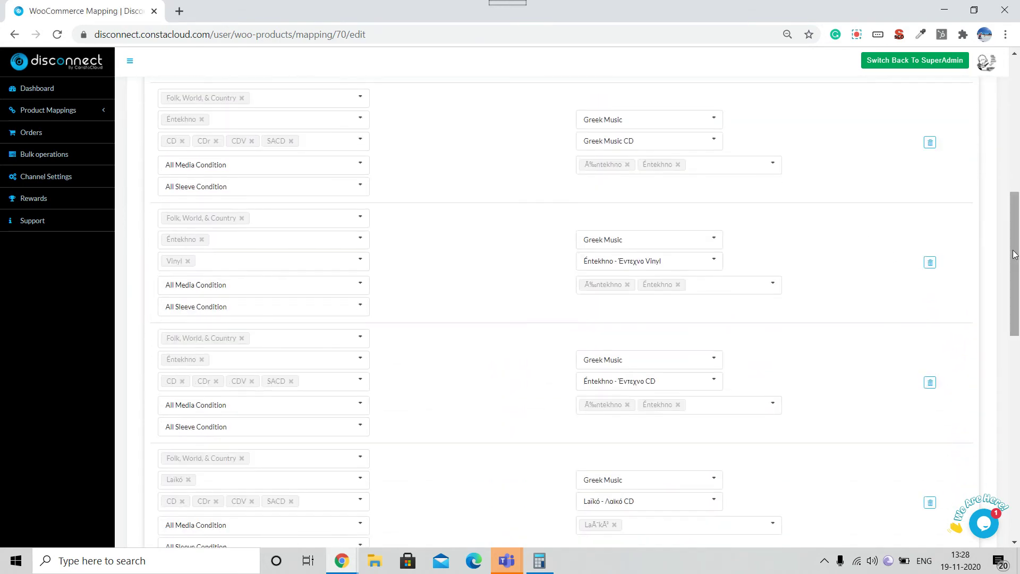
scroll(1009, 349, "down", 5)
scroll(567, 430, "down", 8)
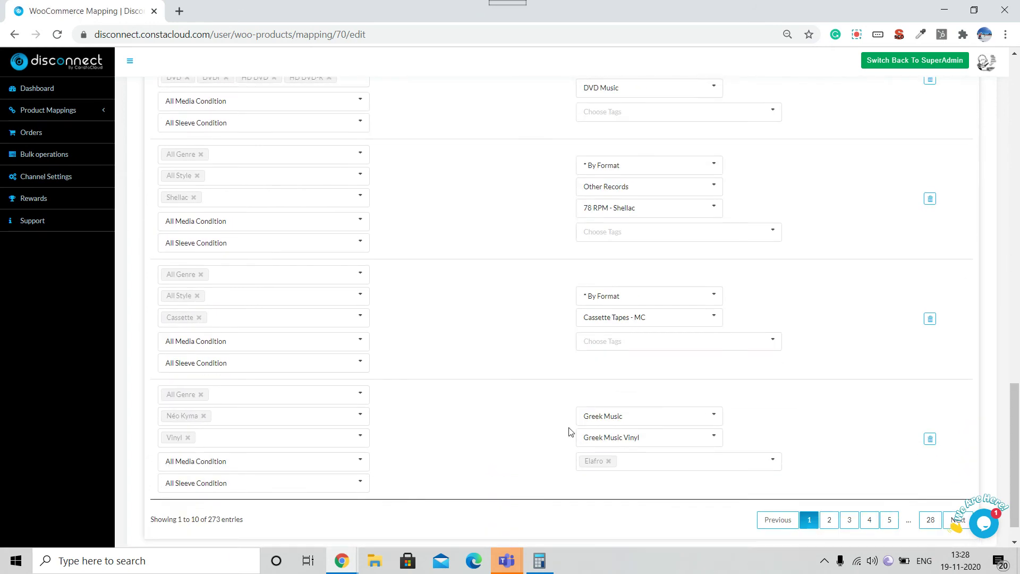
scroll(1012, 441, "up", 20)
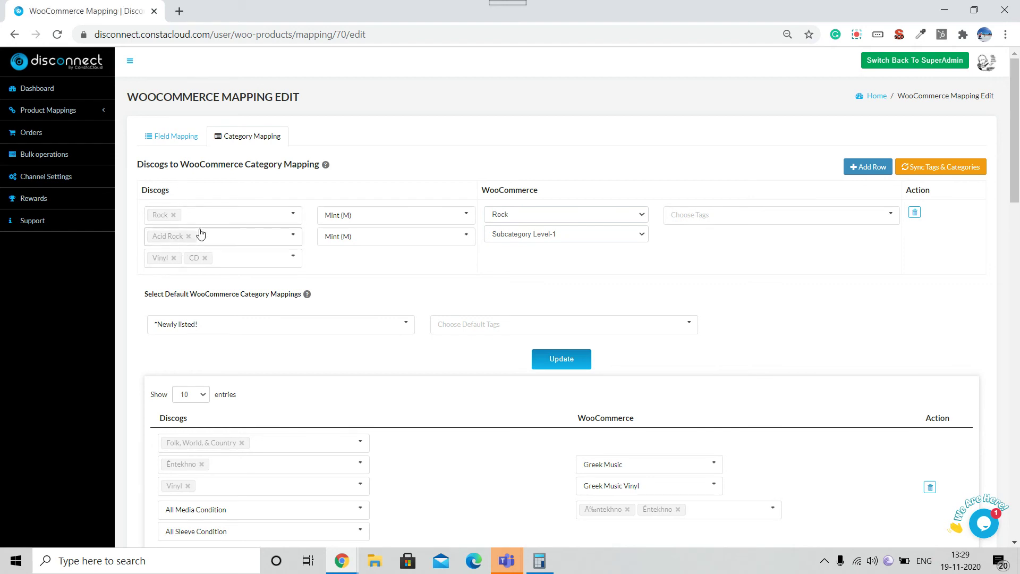
Add another blank mapping row and delete the filled-in Rock row
left_click(866, 167)
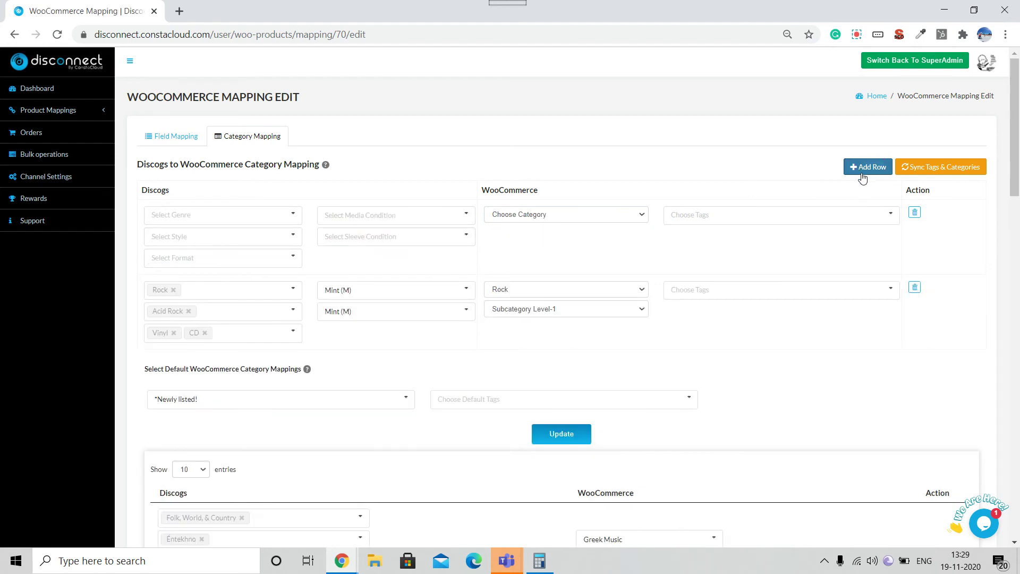
left_click(914, 287)
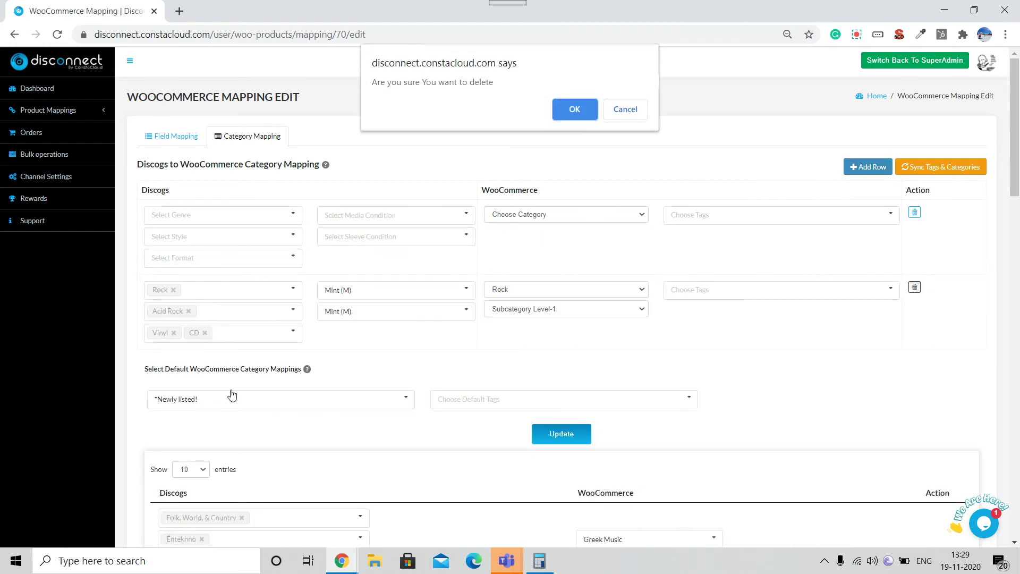
key("Return")
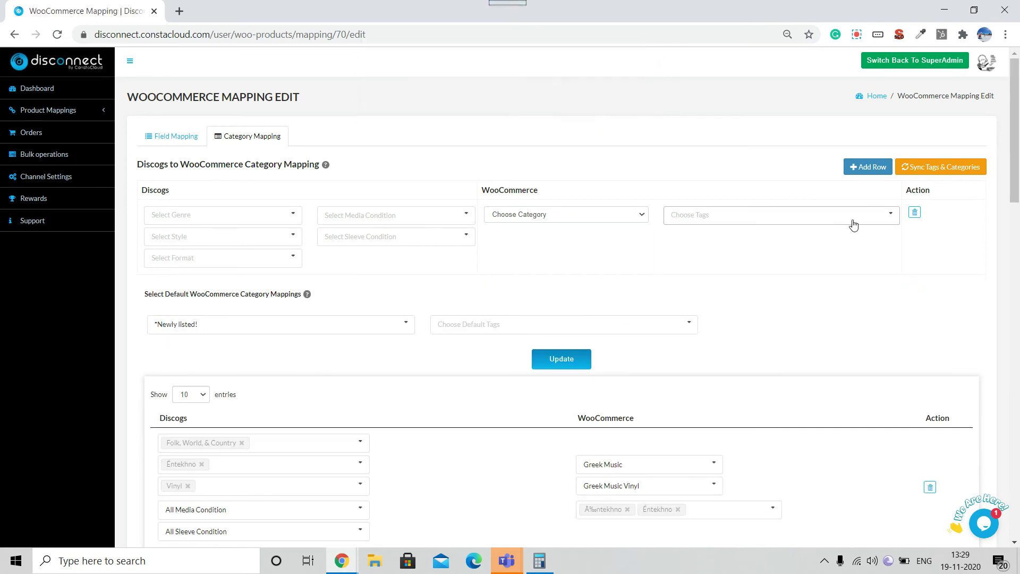
Delete the remaining blank mapping row and add a fresh one
left_click(914, 212)
left_click(574, 109)
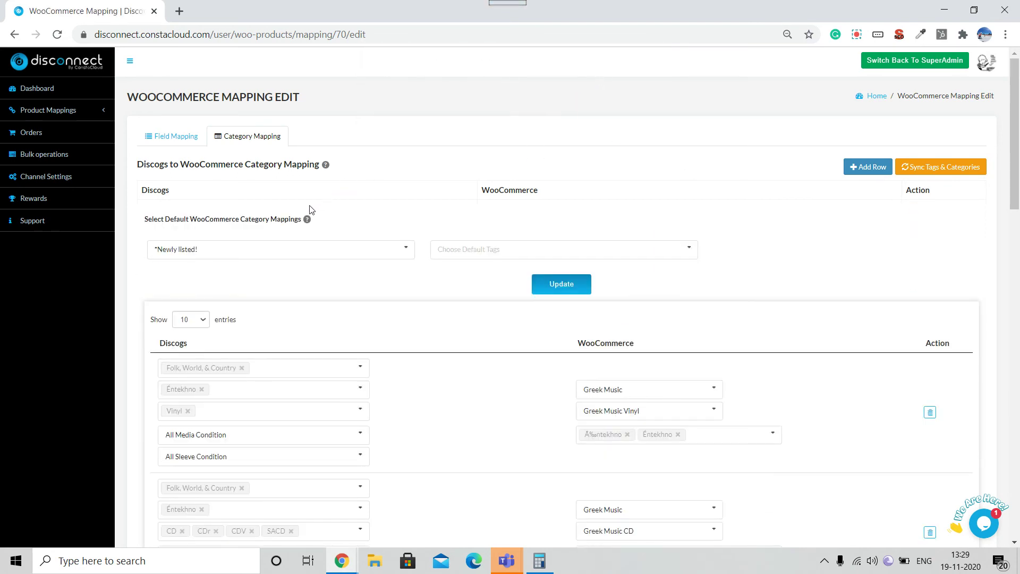
left_click(868, 167)
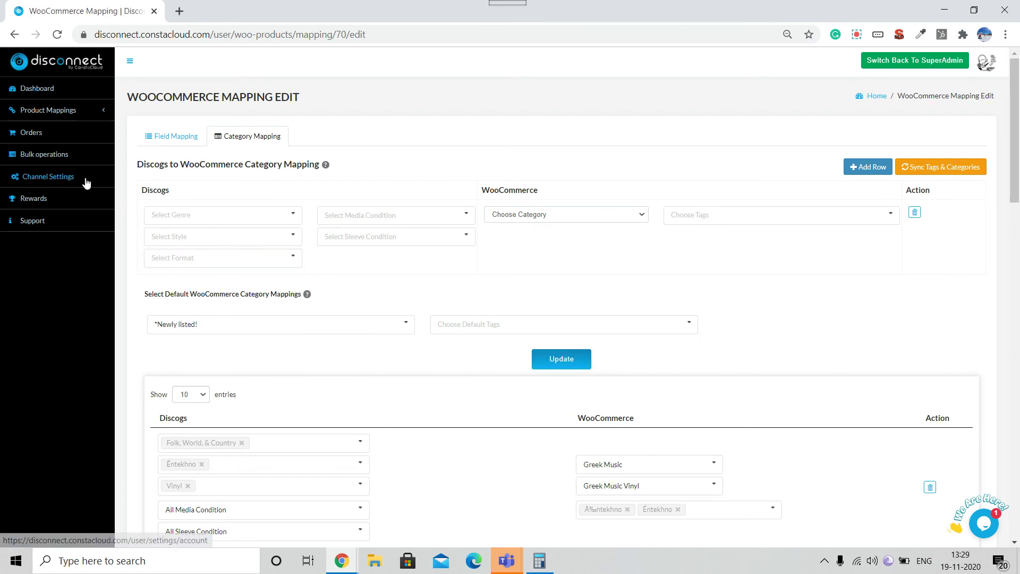
Open the WooCommerce channel settings
left_click(49, 181)
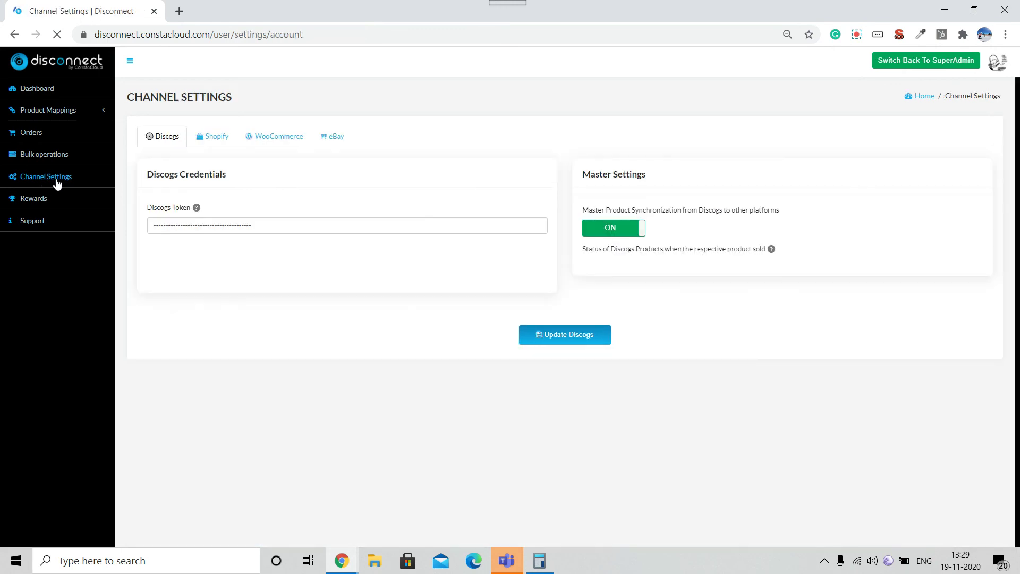
left_click(268, 141)
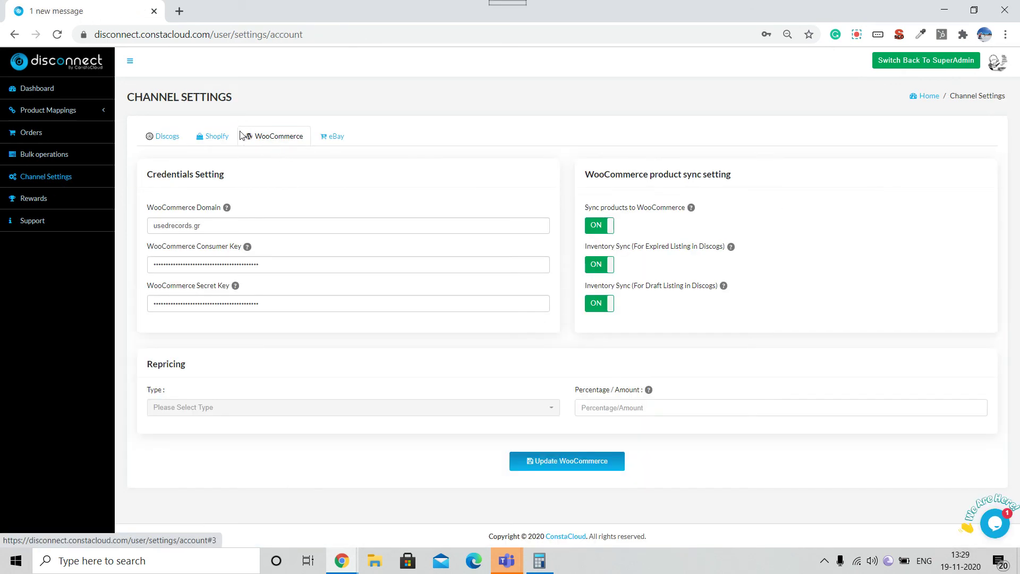